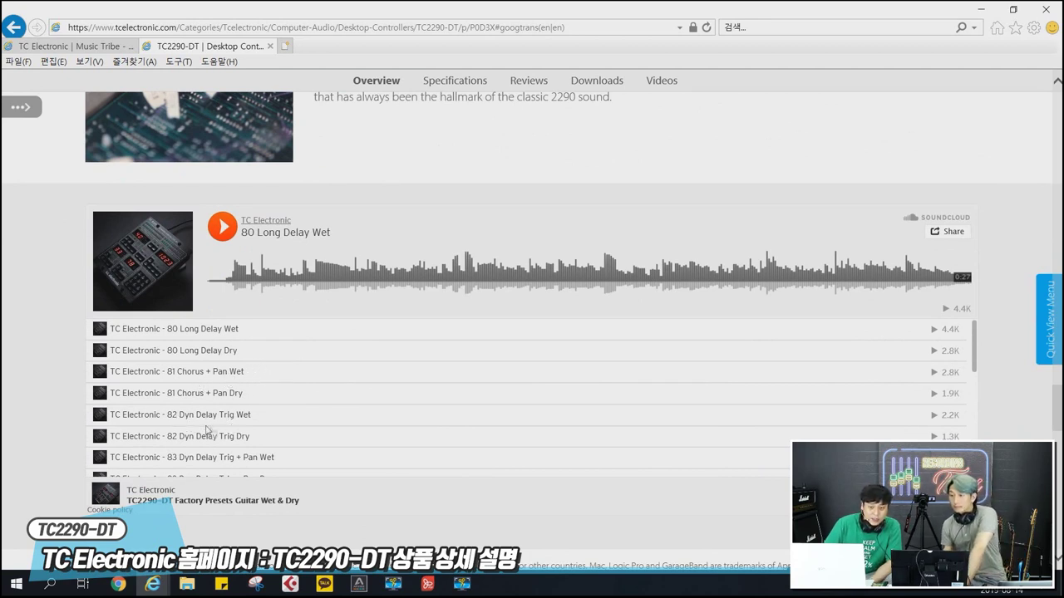
Browse the TC2290-DT factory preset wet and dry audio samples in the SoundCloud playlist on the product page
scroll(249, 410, "down", 3)
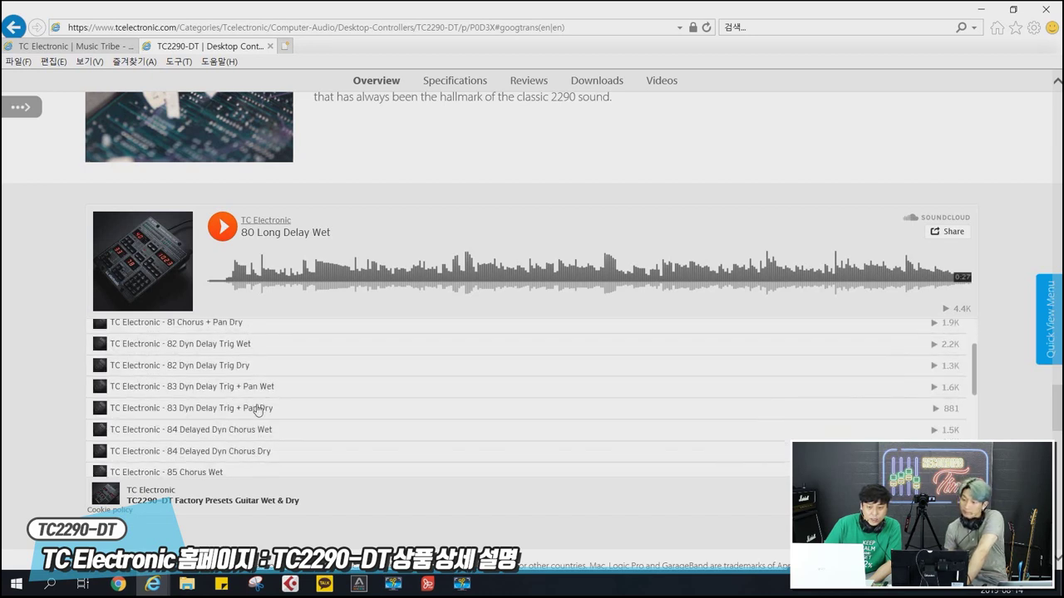
scroll(307, 452, "down", 1)
scroll(249, 443, "down", 4)
scroll(293, 440, "down", 2)
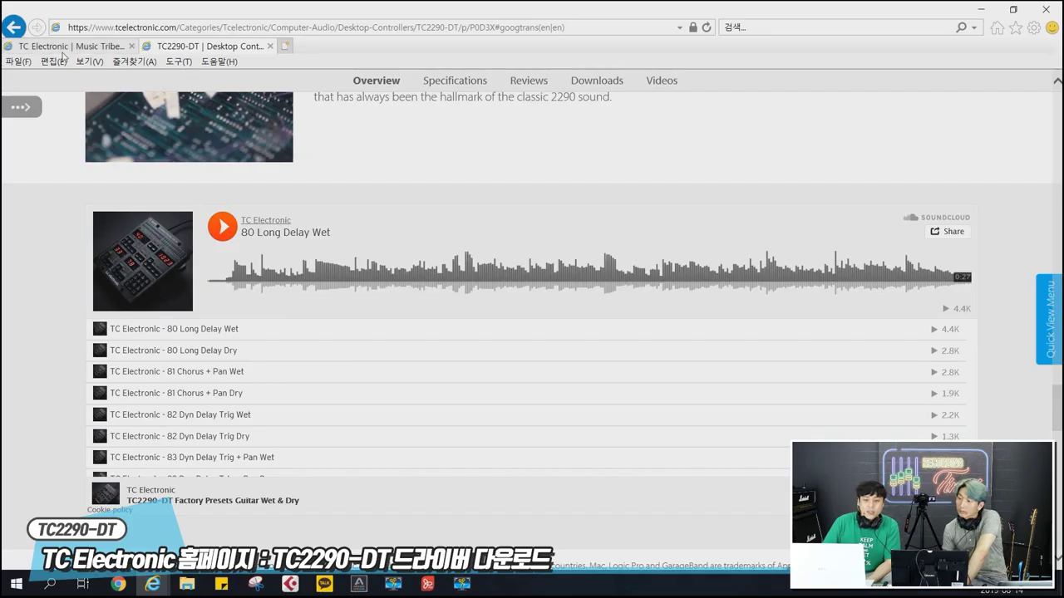
Switch to the Download Center page and examine the TC2290-DT app and documentation downloads
left_click(63, 48)
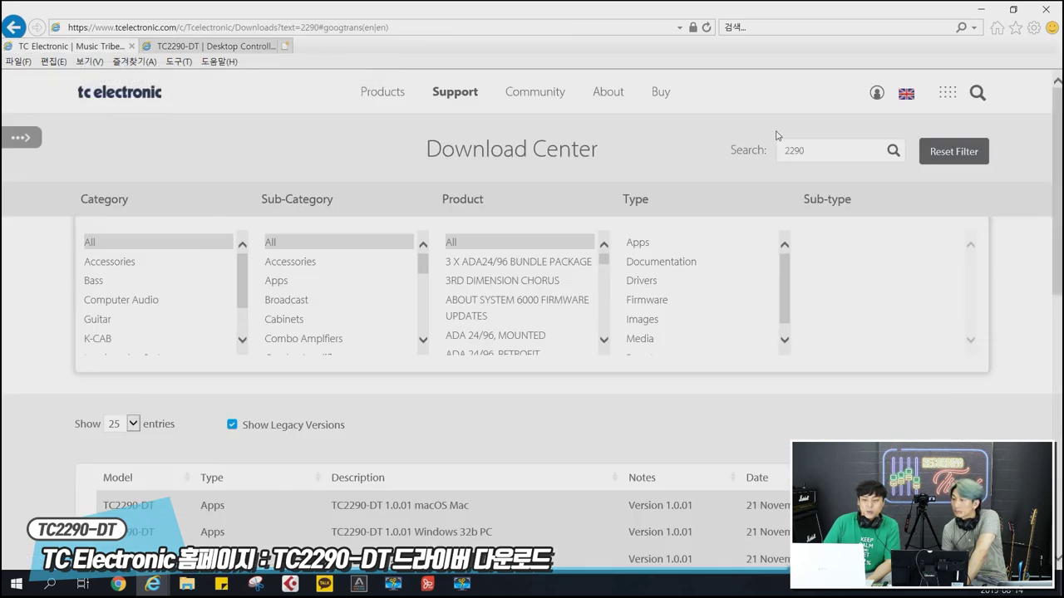
scroll(883, 361, "down", 2)
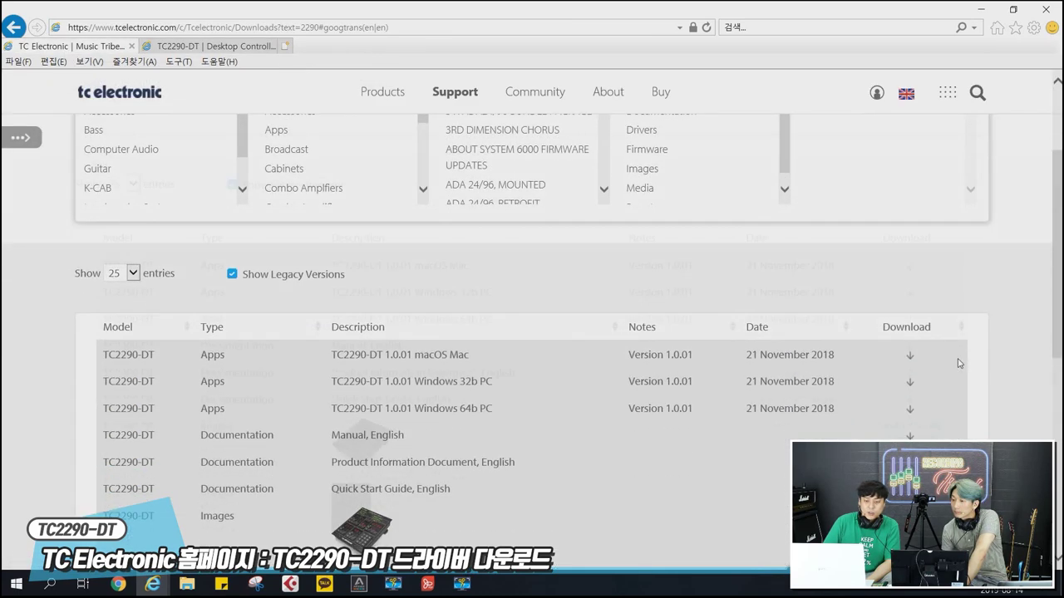
scroll(960, 363, "down", 2)
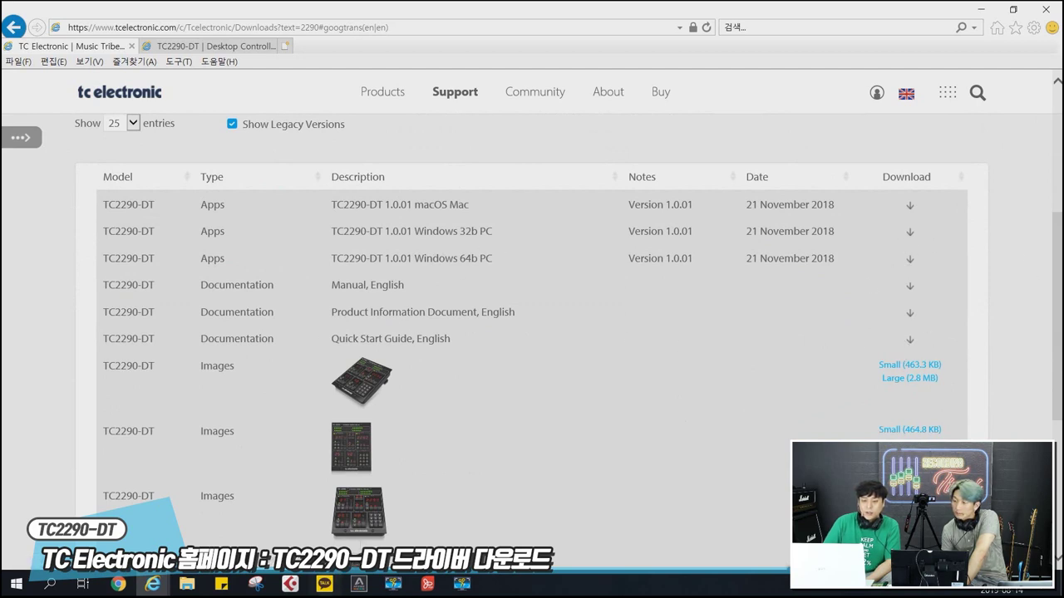
Bring up the Downloads folder in File Explorer to check the TC2290 installer and manual, and minimize it
mouse_move(188, 585)
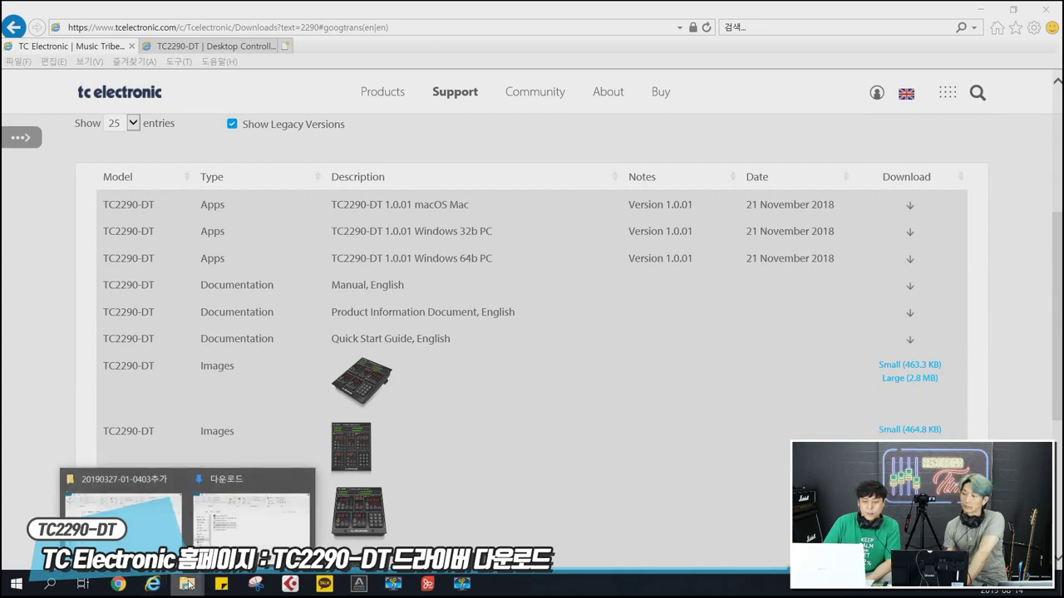
left_click(247, 538)
left_click(565, 370)
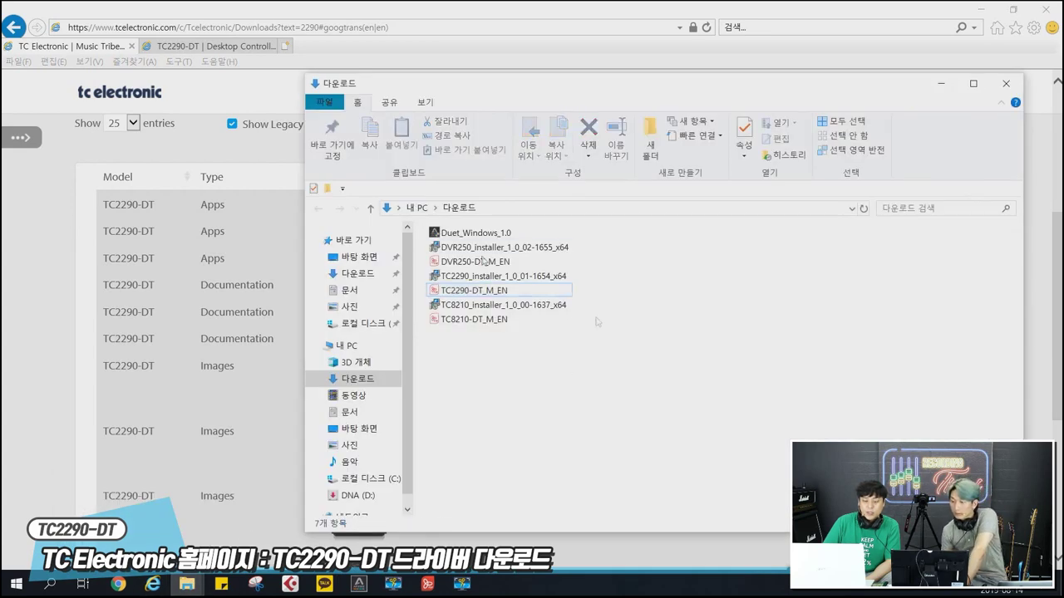
left_click(937, 84)
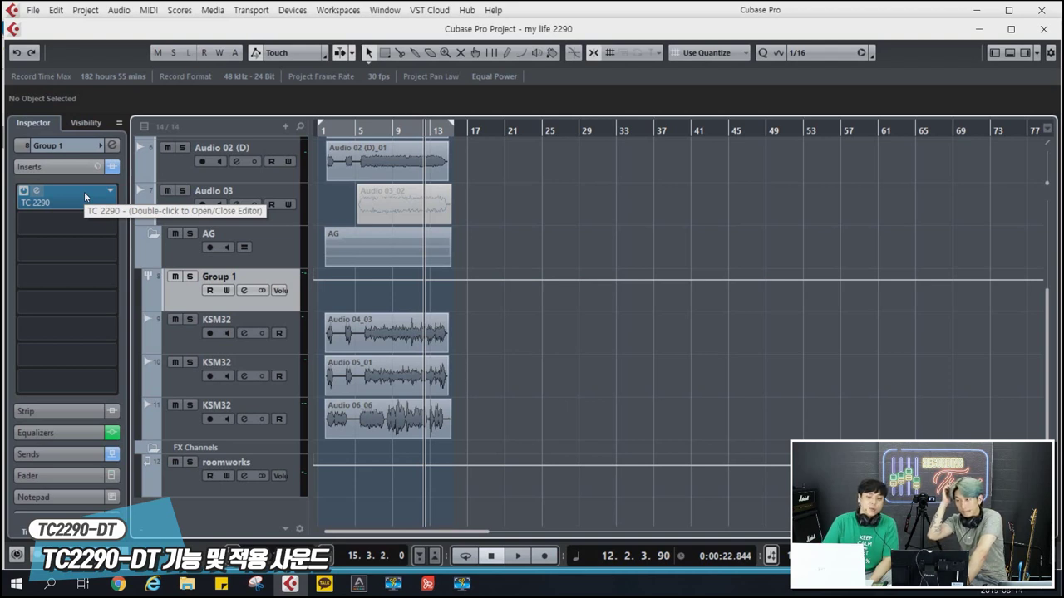
Open the TC 2290 editor on Group 1 in Cubase and play the soloed AG folder from about bar 6
double_click(85, 196)
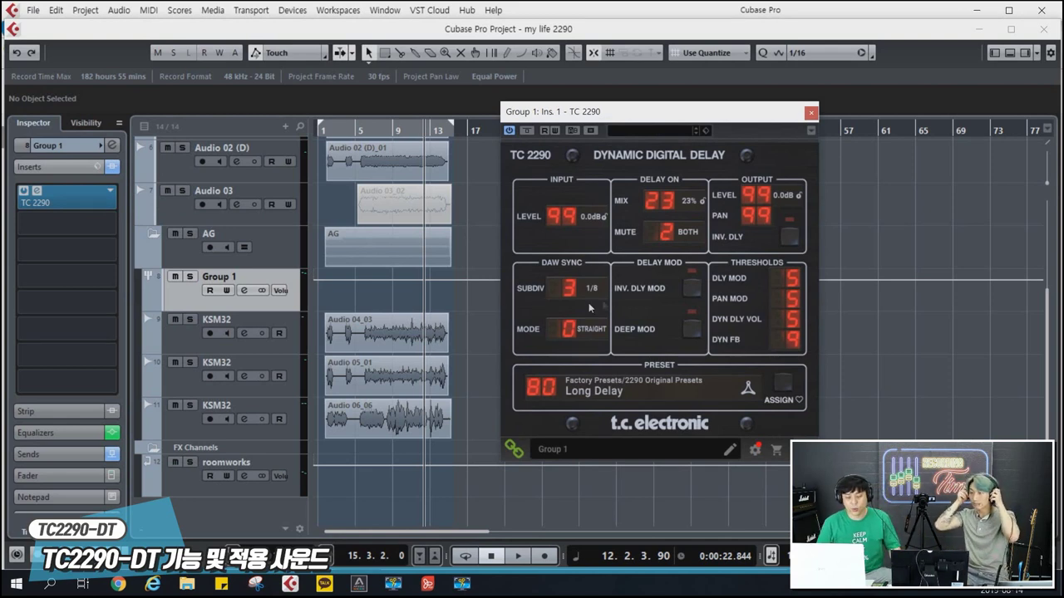
left_click(365, 129)
left_click(190, 234)
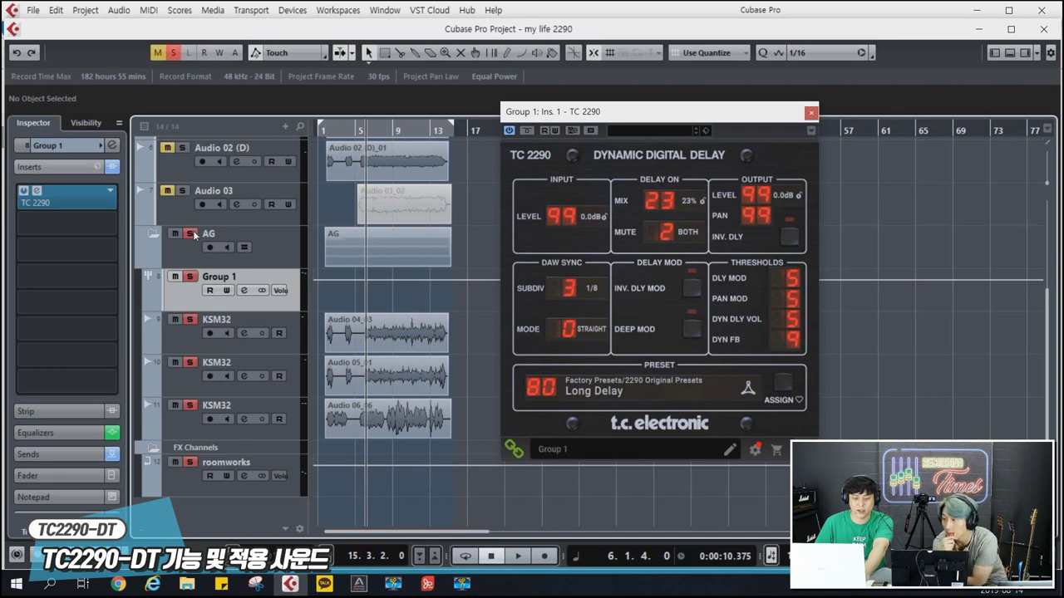
key("space")
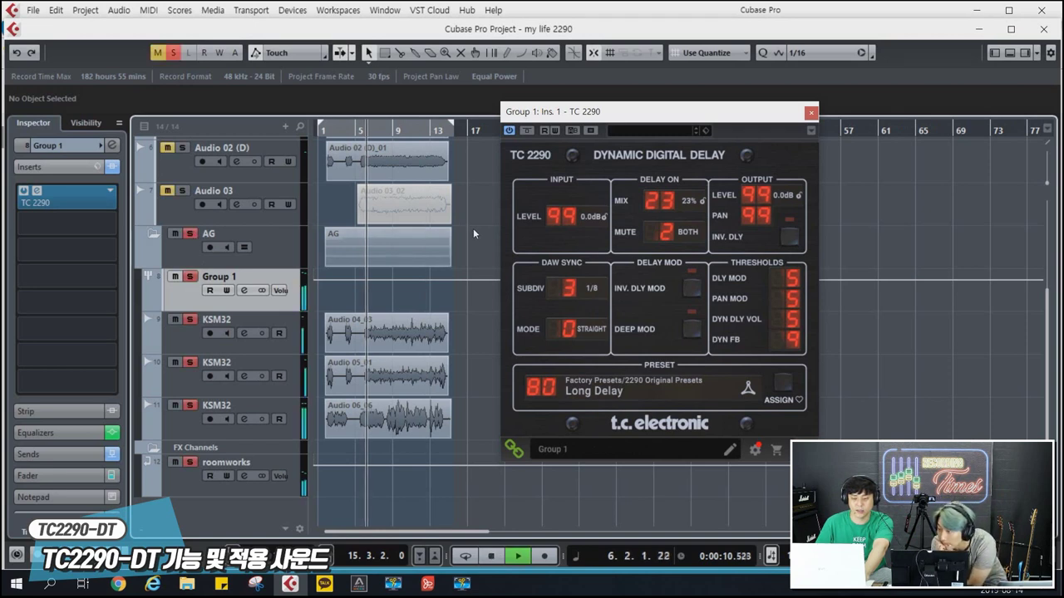
Unsolo the lowest KSM32 track and audition the remaining tracks with the TC 2290 window moved away from the audio events
left_click(189, 406)
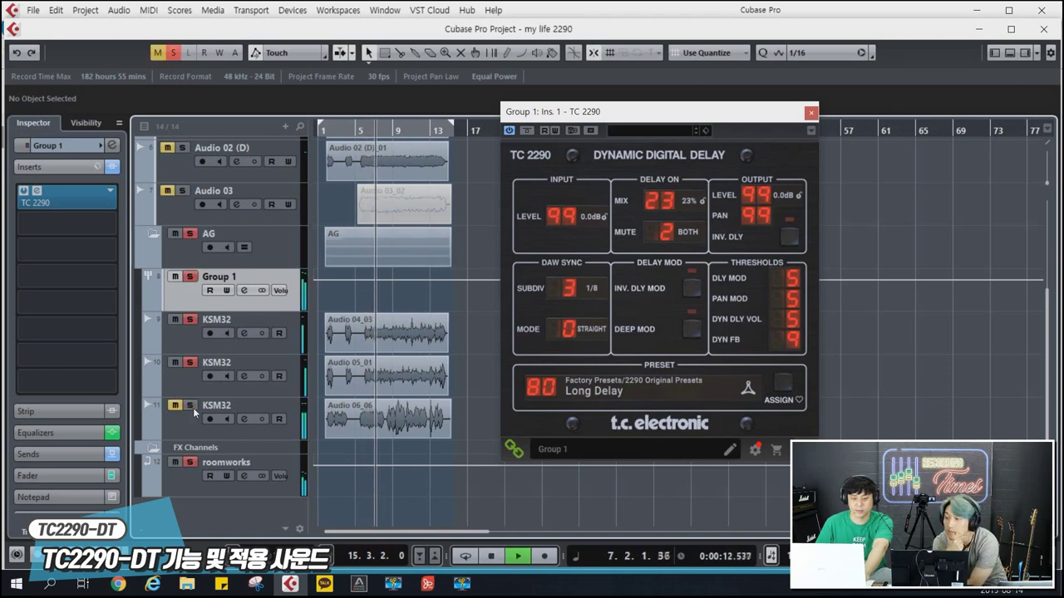
left_click(394, 369)
key("space")
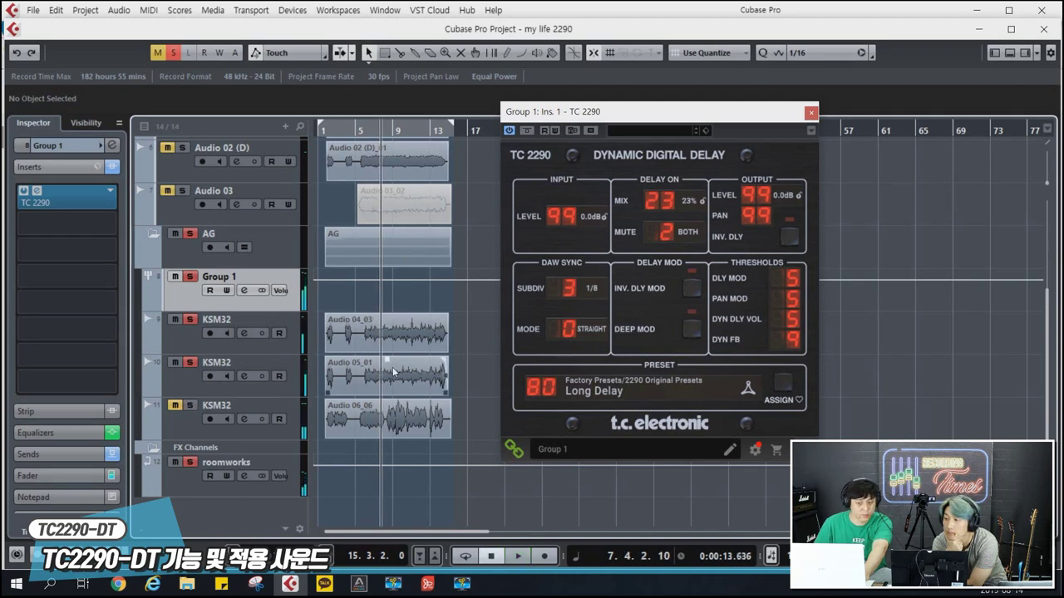
key("space")
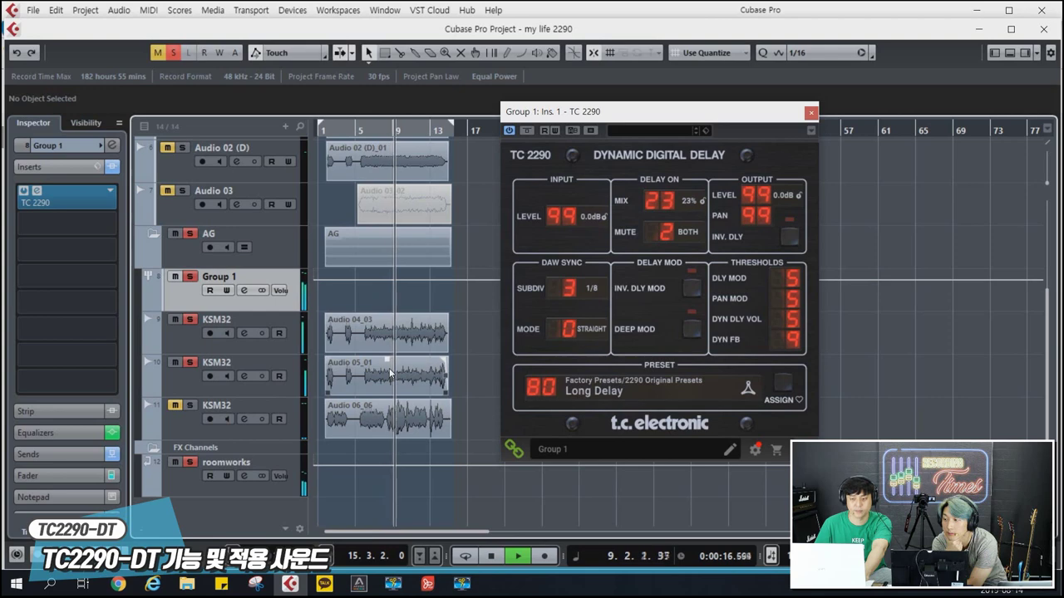
key("space")
left_click_drag(671, 116, 730, 123)
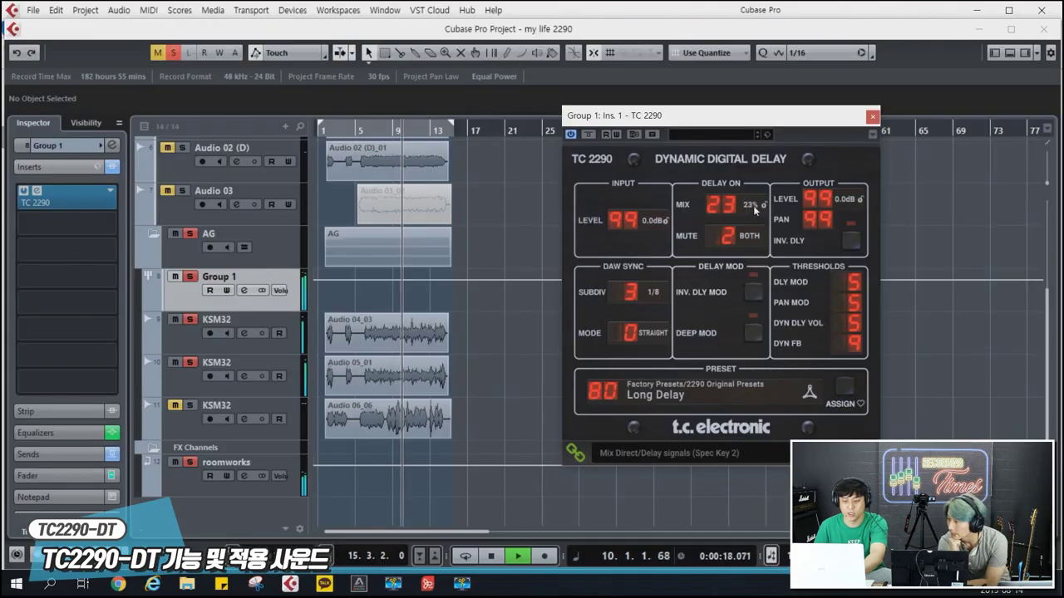
key("space")
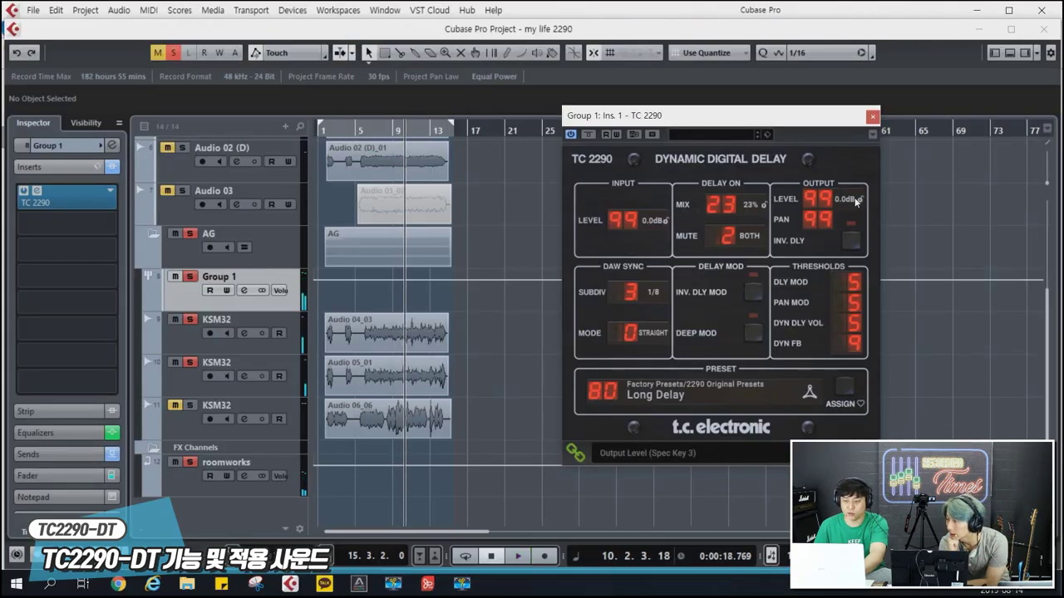
Set the TC 2290 delay mix to 100% and audition the effect from about bar 8
left_click_drag(722, 208, 761, 56)
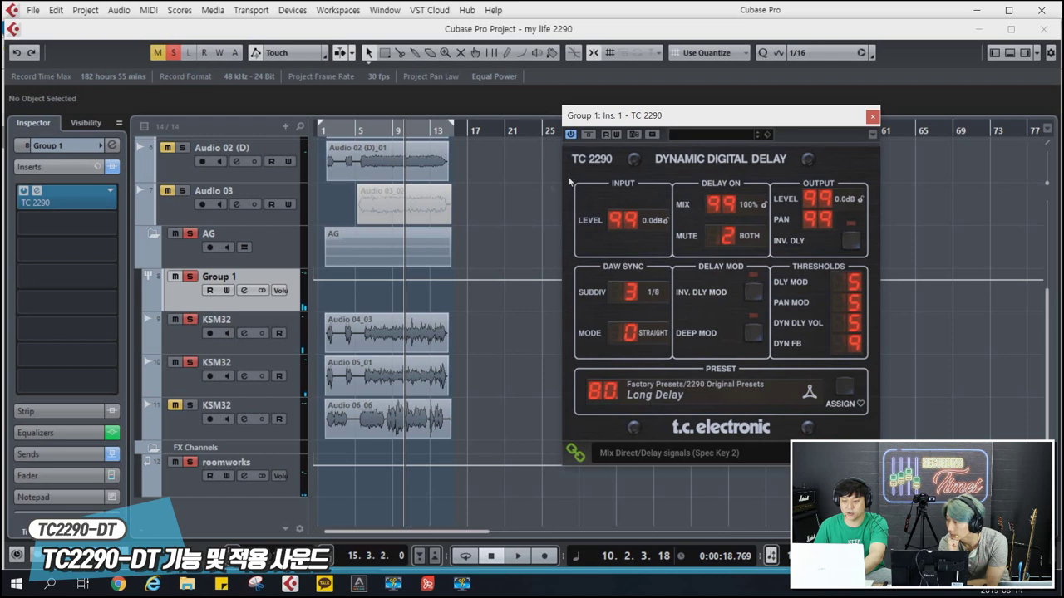
left_click(387, 126)
key("space")
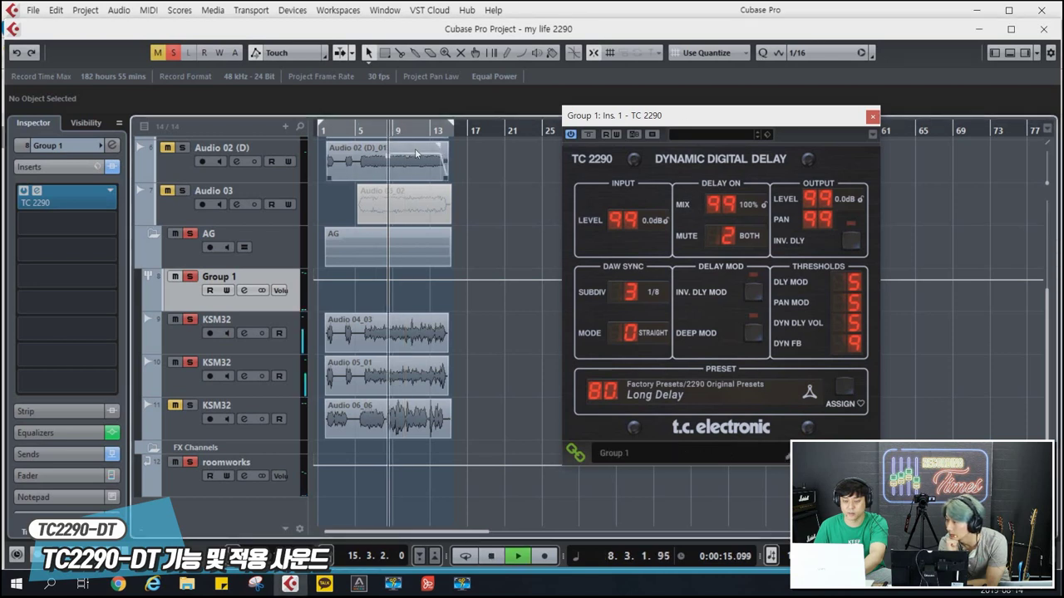
key("space")
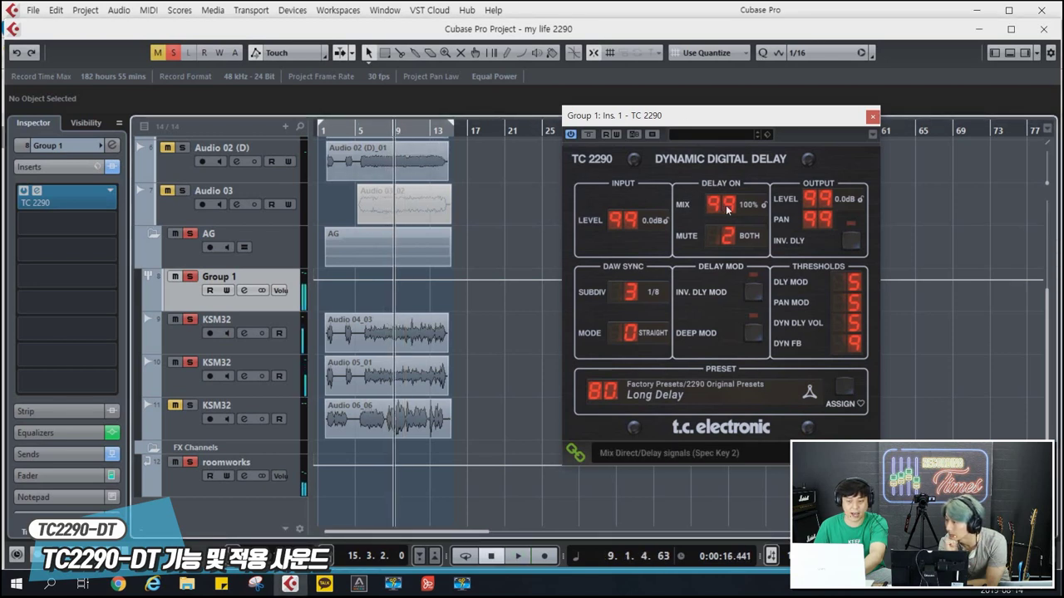
Lower the TC 2290 delay mix to 66% and audition the result
left_click_drag(728, 204, 721, 249)
left_click(379, 174)
key("space")
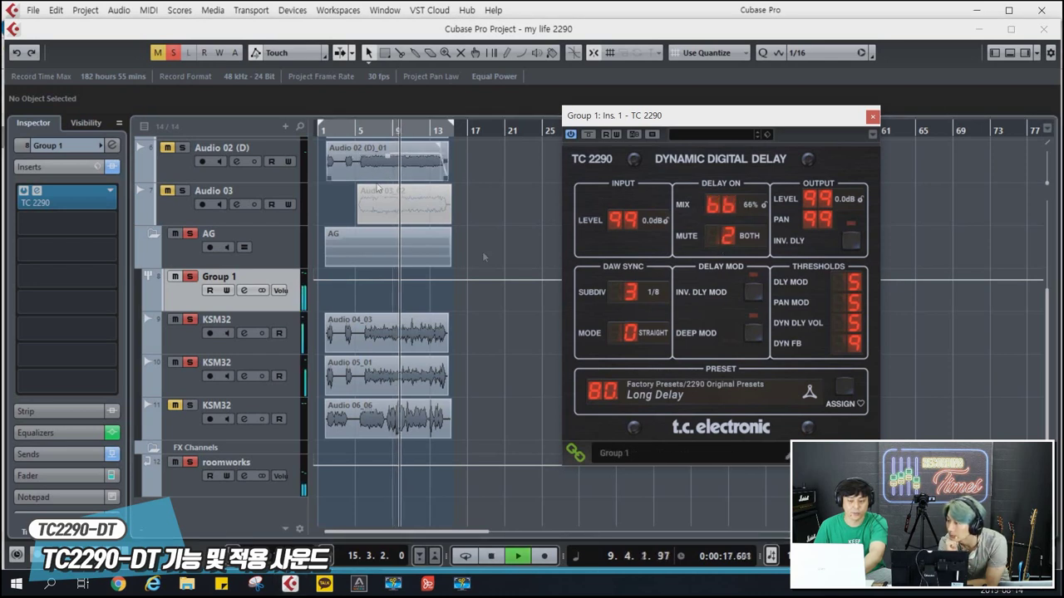
key("space")
Set the delay mix to 24%, audition it, and switch off the inverted delay modulation
left_click_drag(728, 216, 720, 279)
key("space")
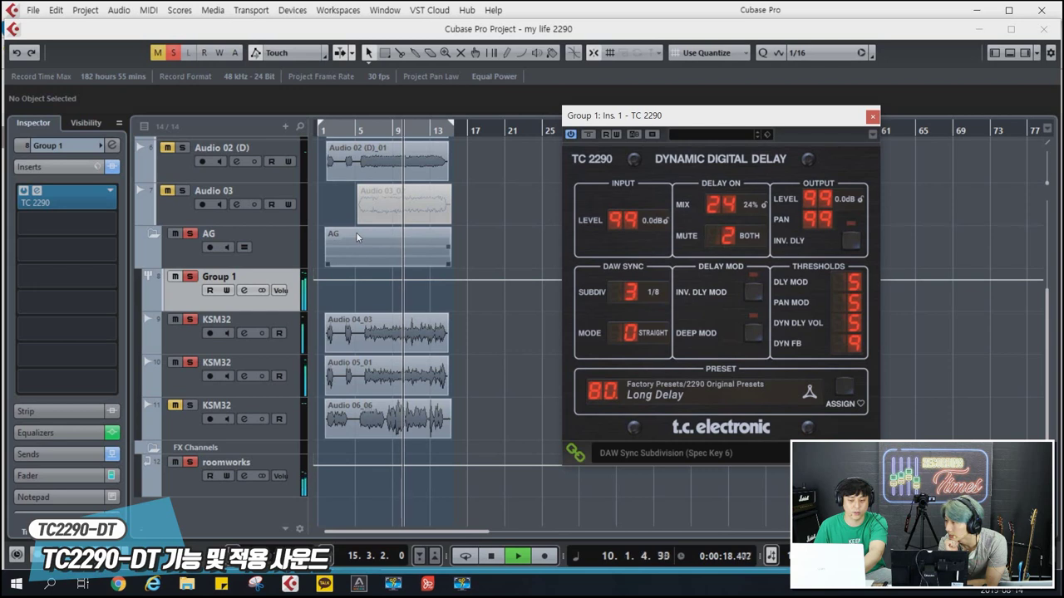
key("space")
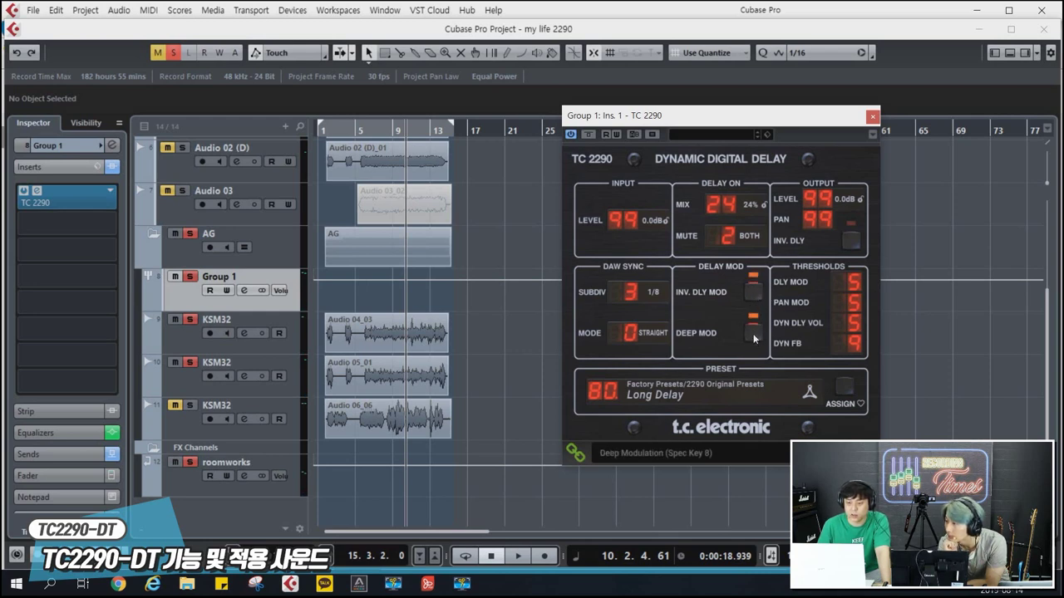
left_click(758, 296)
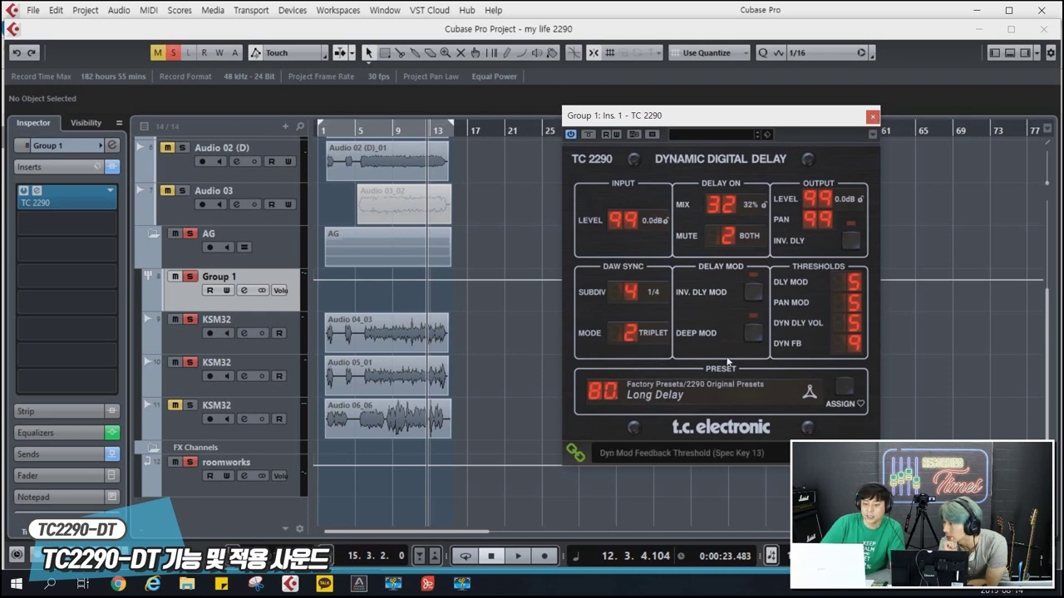
Browse the TC 2290 factory preset categories, including 2290 Original Presets, Drums and Keys, and the Signature Presets
left_click(690, 393)
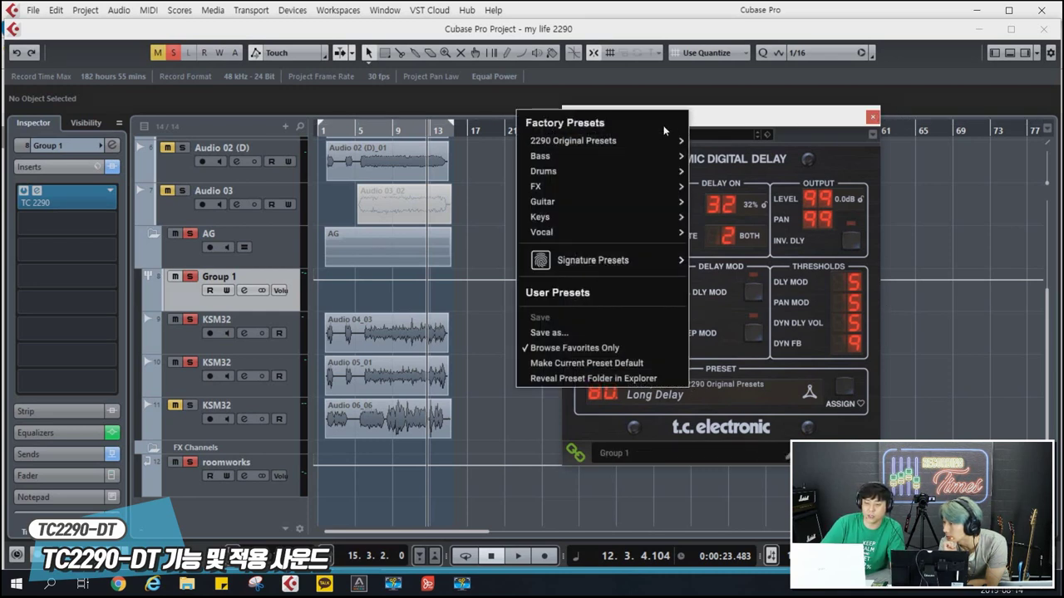
mouse_move(636, 136)
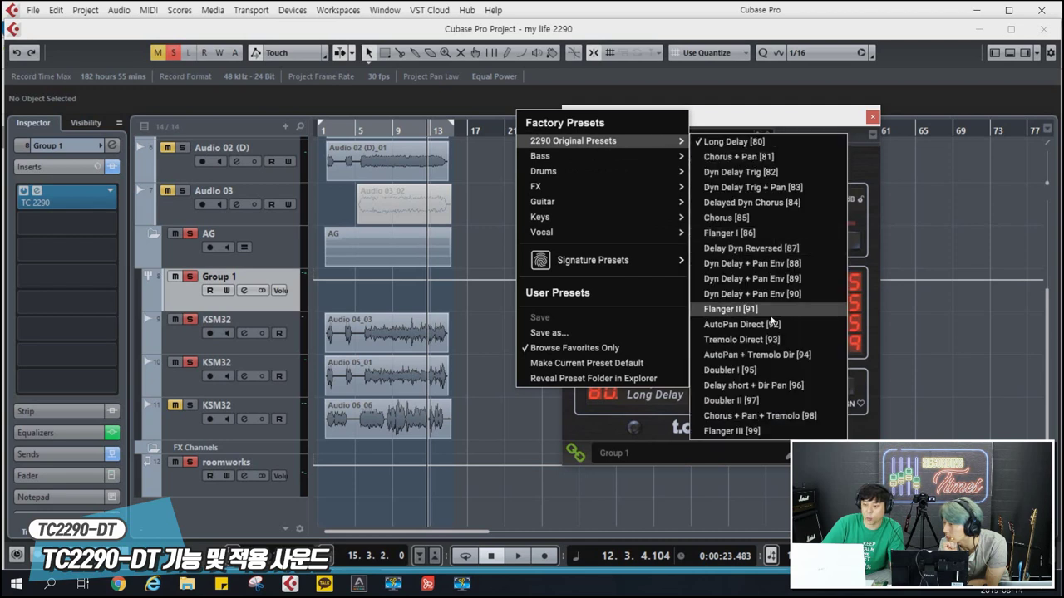
mouse_move(615, 153)
mouse_move(602, 171)
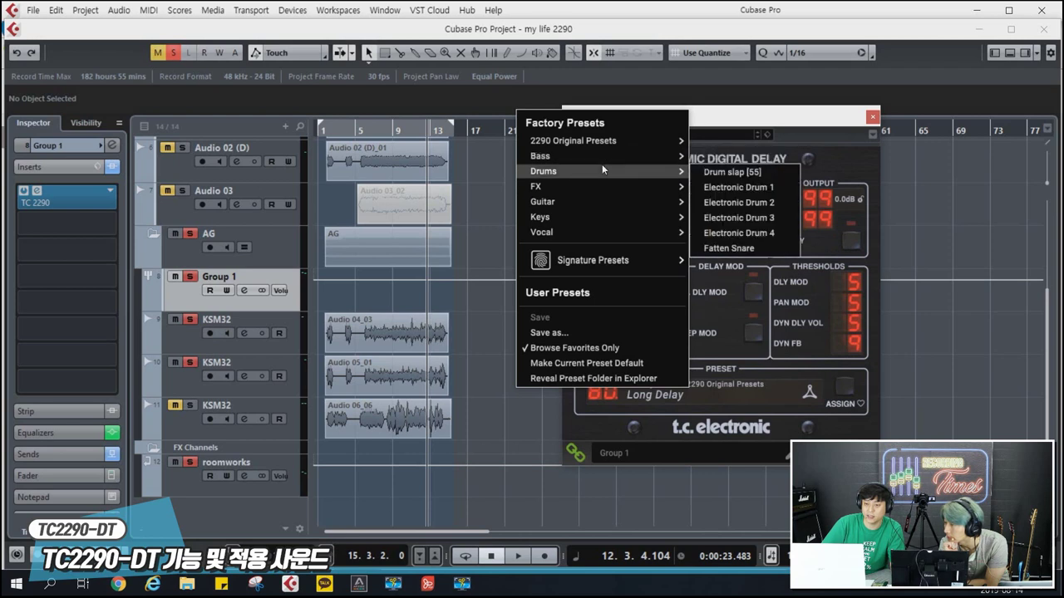
mouse_move(600, 205)
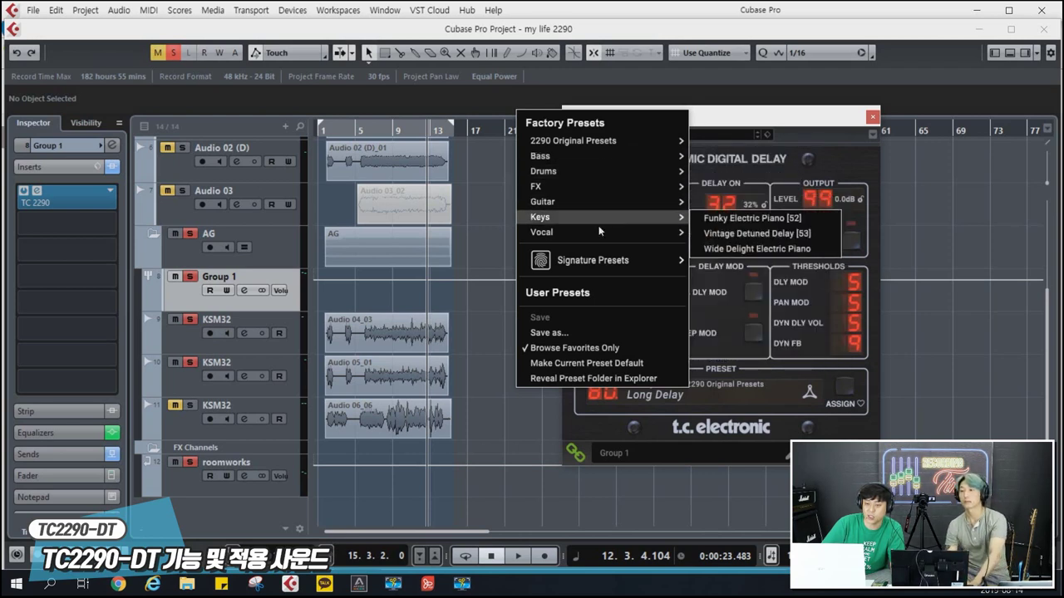
mouse_move(589, 269)
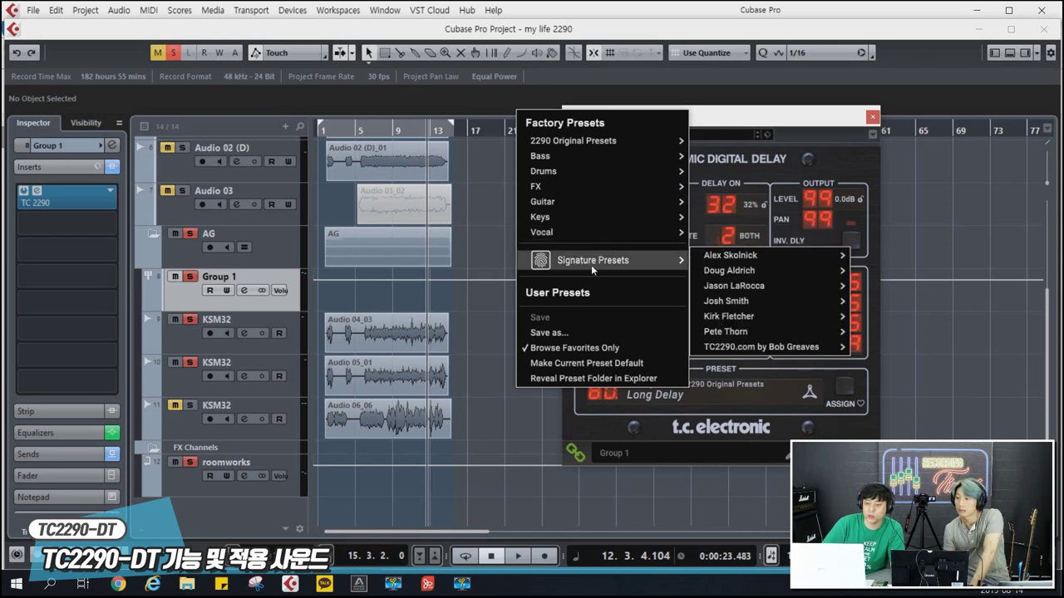
mouse_move(719, 259)
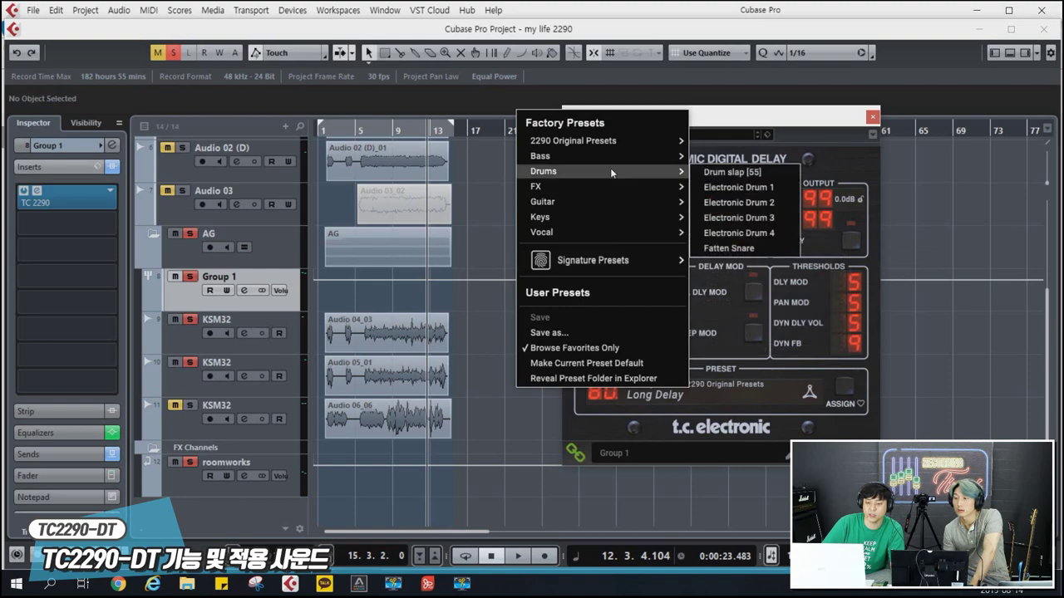